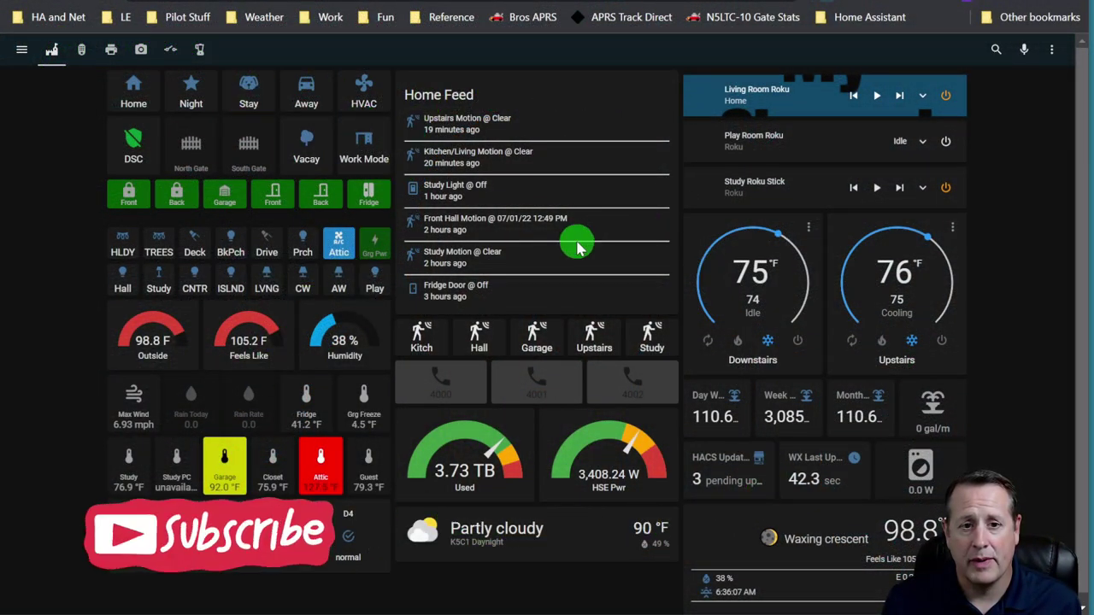
- Switch to the Checkmk monitoring site and view the problem dashboard and the network topology map
left_click(376, 17)
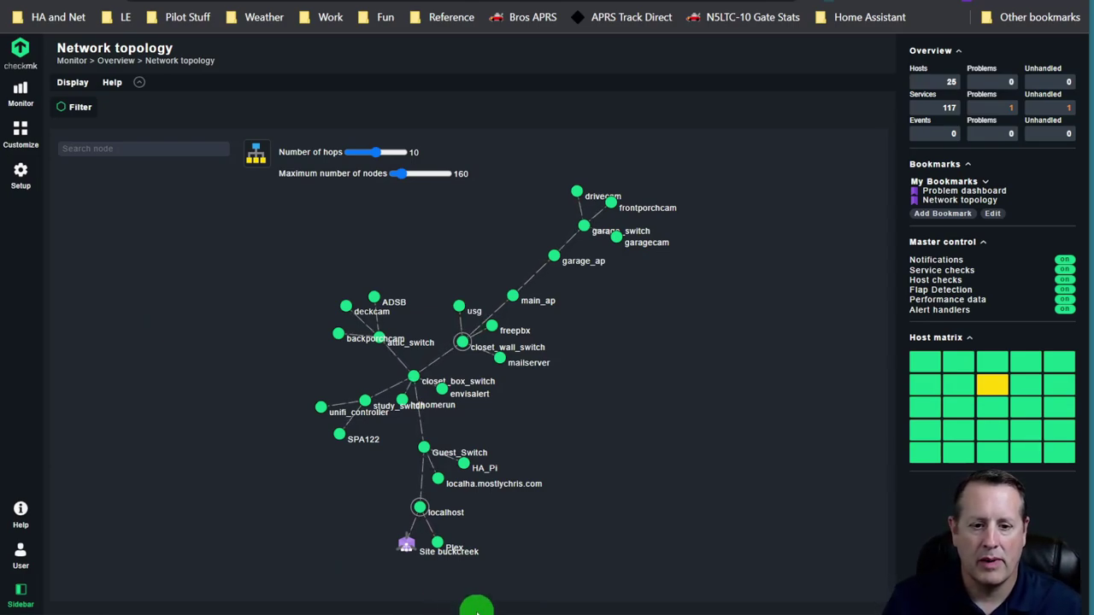
left_click(966, 190)
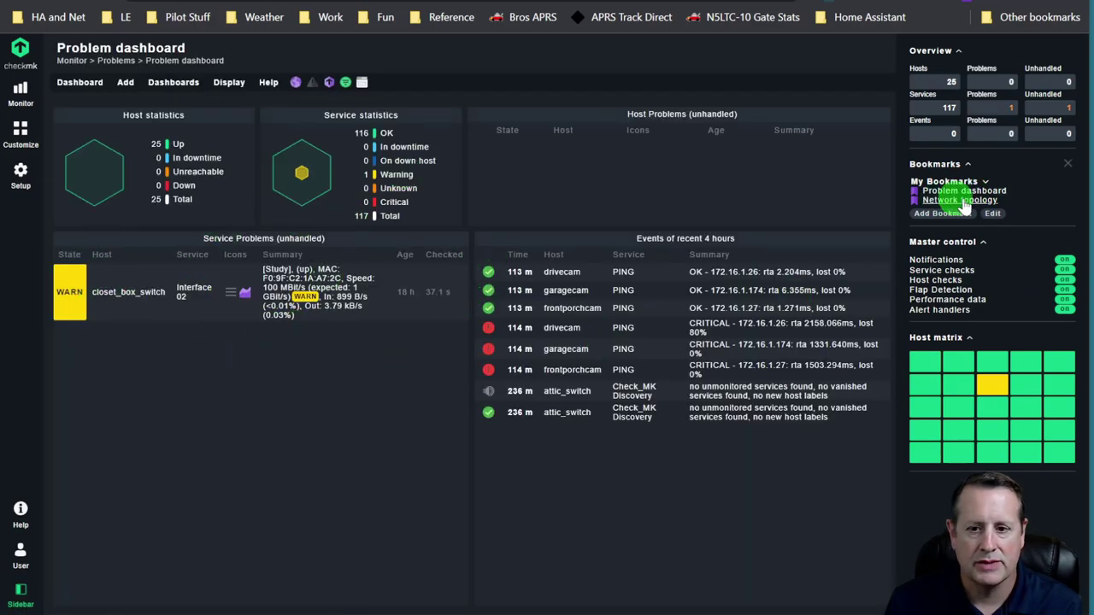
left_click(961, 200)
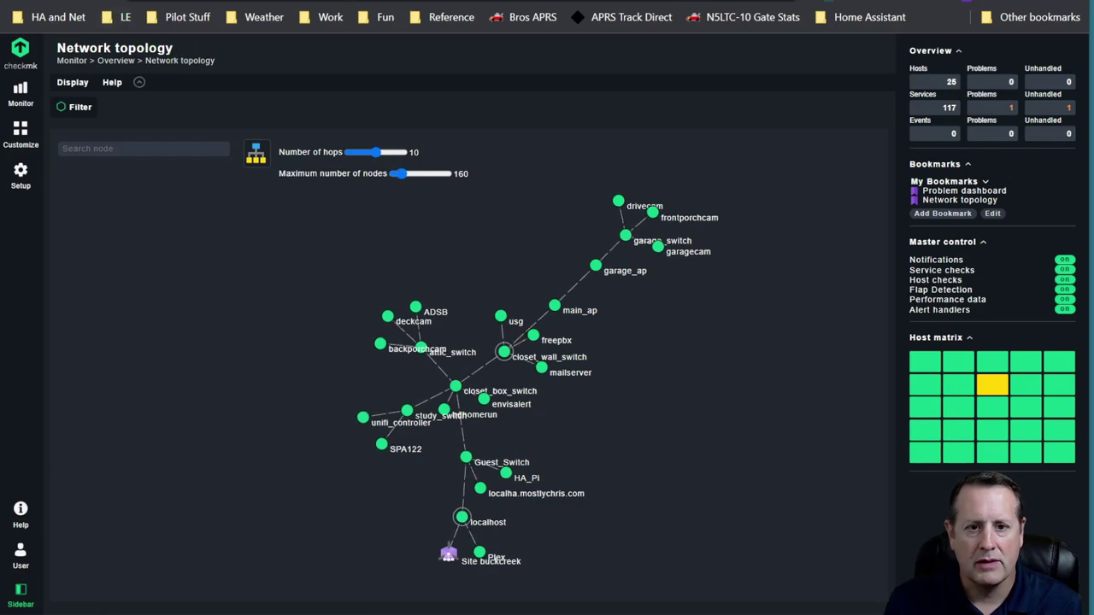
- Switch to Home Assistant's developer tools and toggle the Att_modem switch off
key("ctrl+Tab")
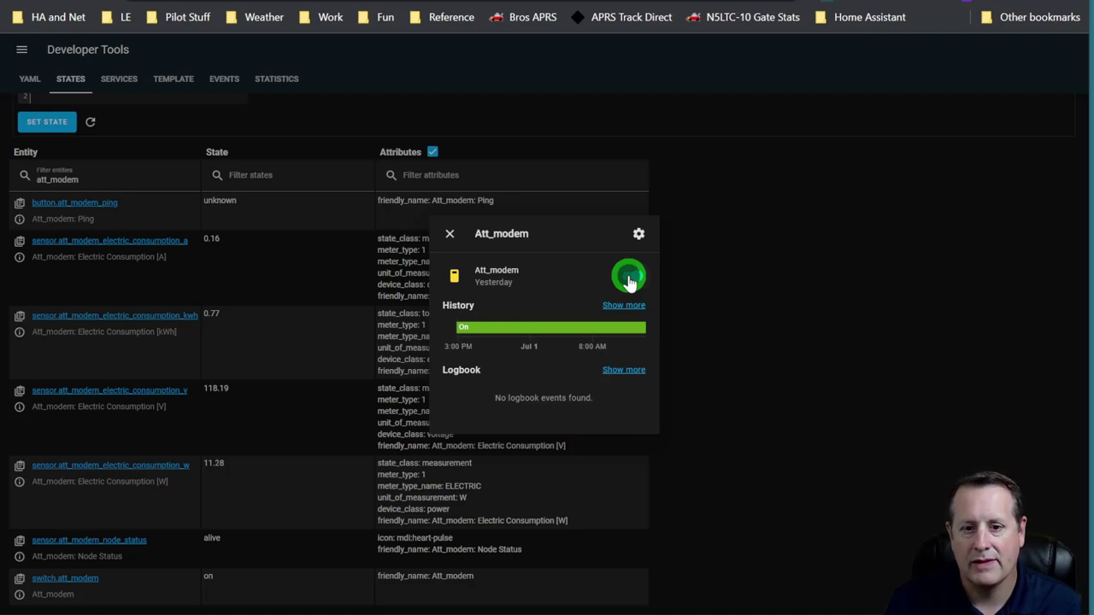
left_click(629, 276)
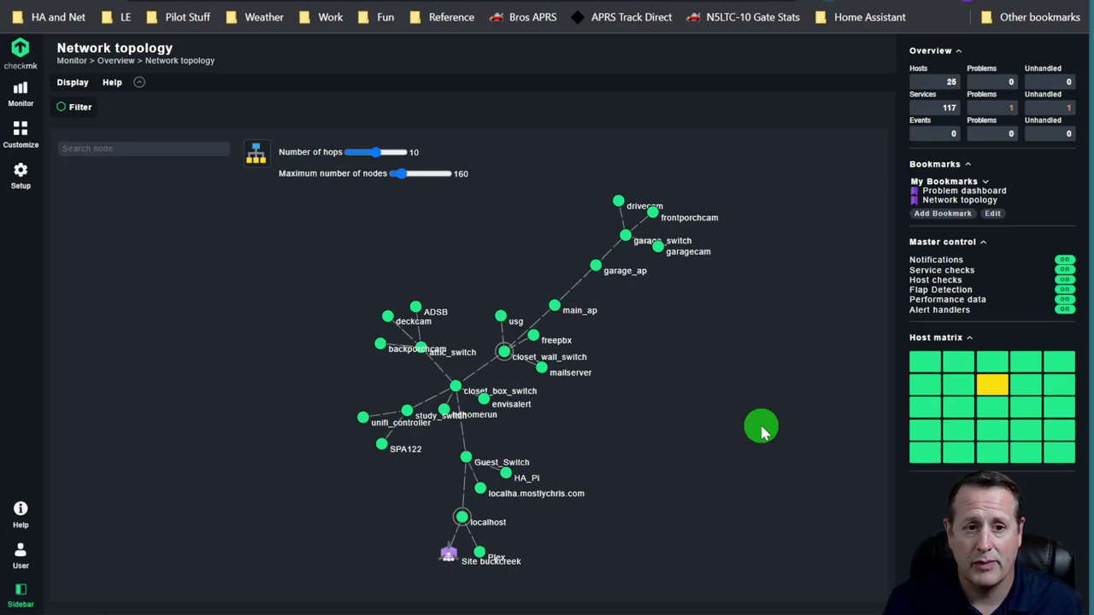
- Switch to the main Home Assistant dashboard and look over all its cards, down to the moon phase and weather details
key("ctrl+Tab")
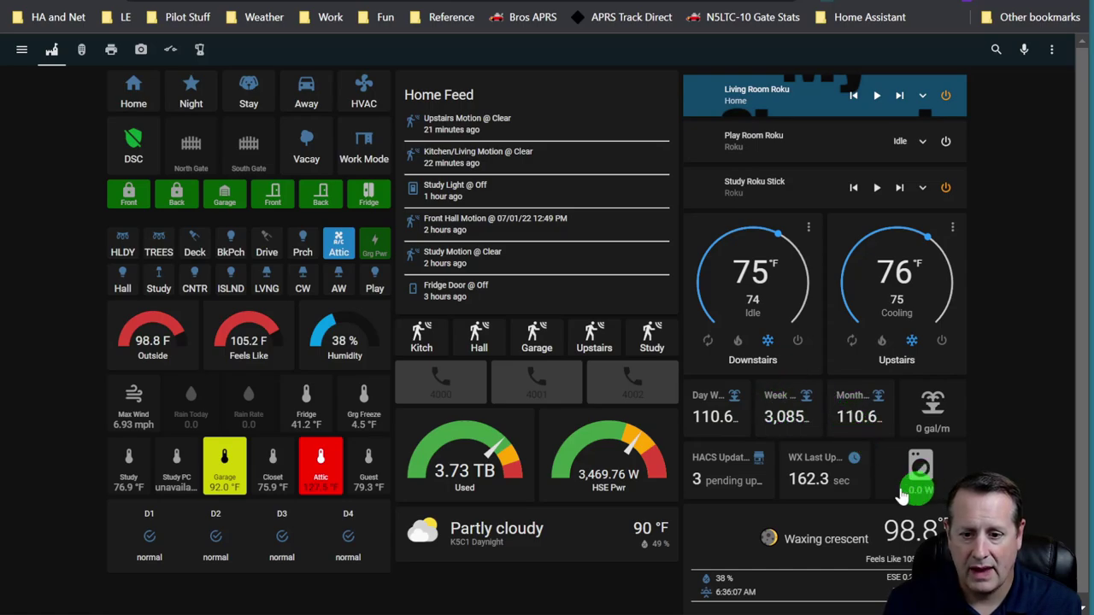
scroll(855, 496, "down", 1)
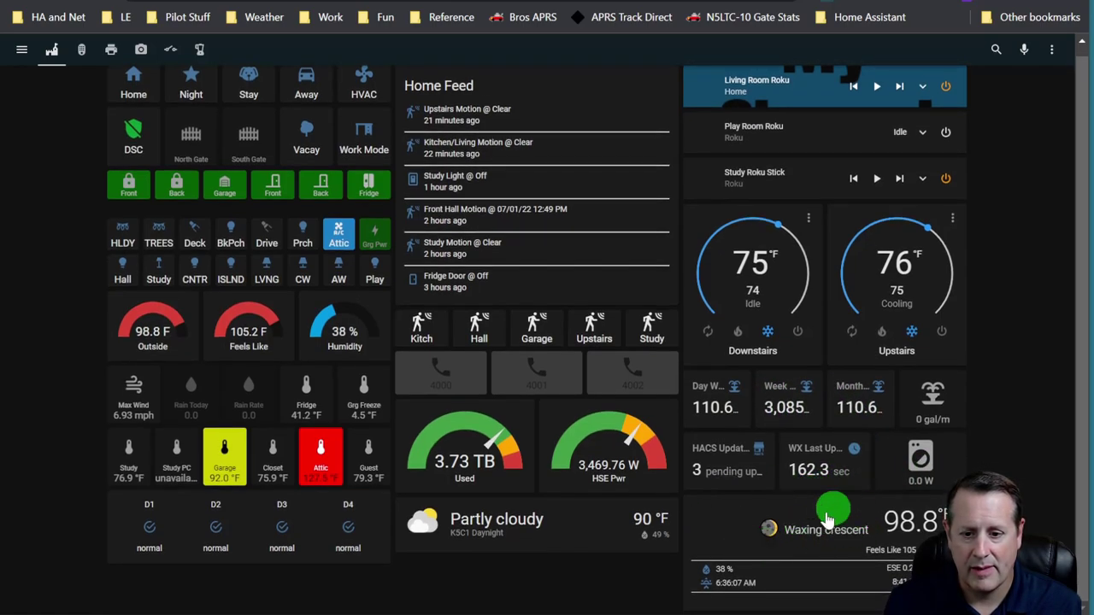
scroll(855, 532, "up", 1)
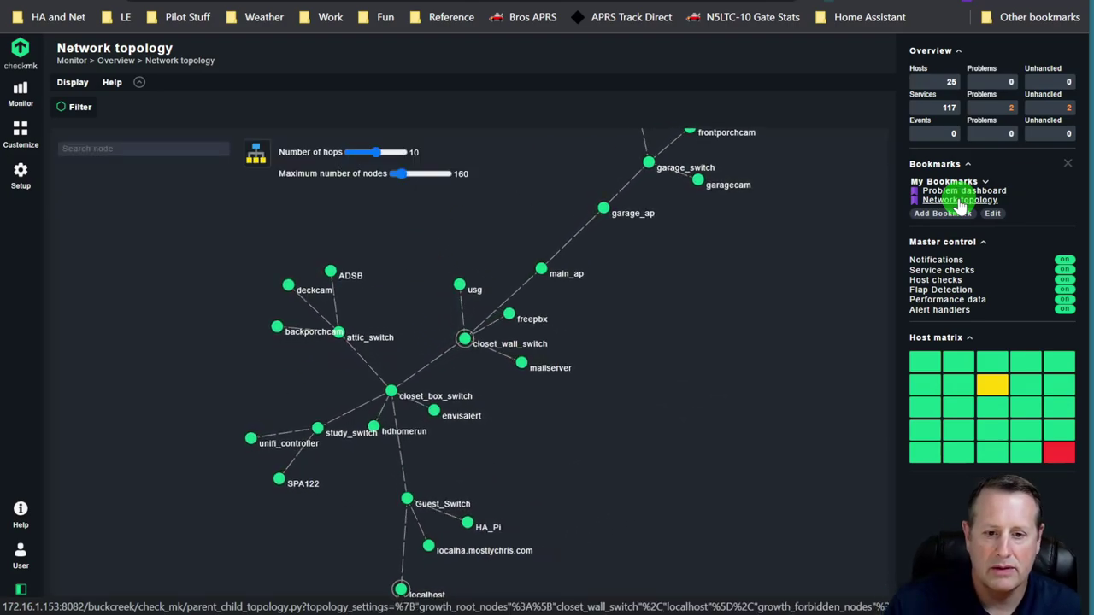
- Examine the services of host usg from Checkmk's problem dashboard, and return to the problem dashboard
left_click(991, 194)
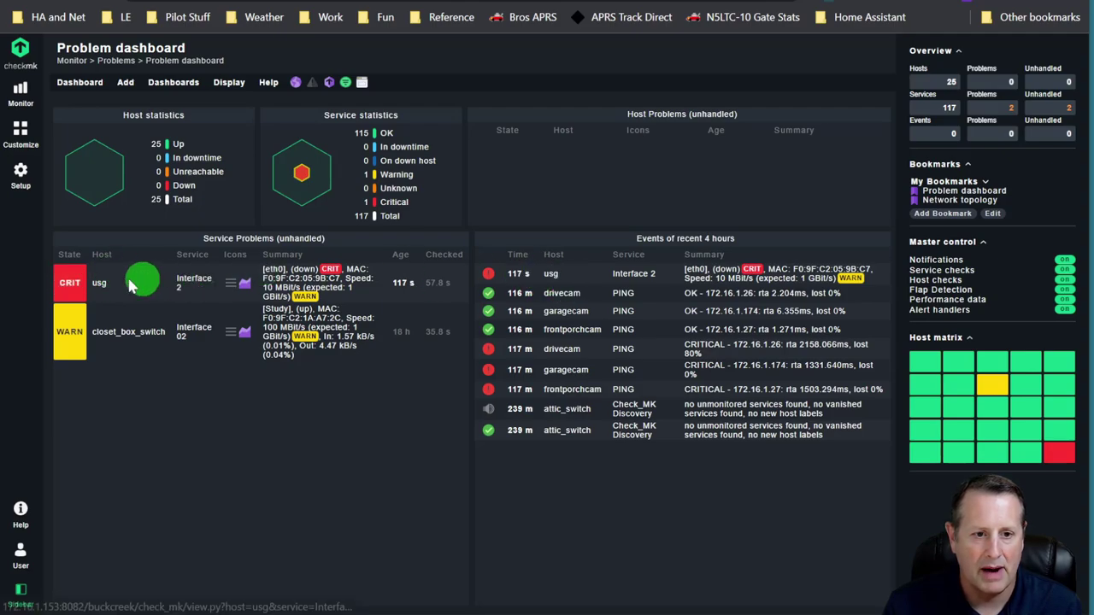
left_click(97, 282)
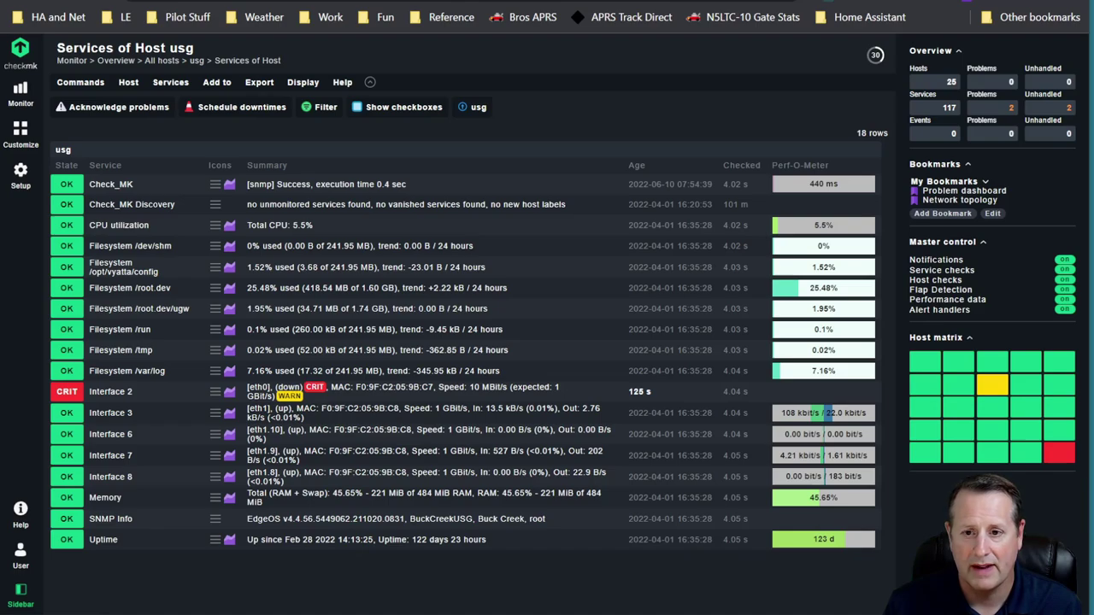
left_click(945, 191)
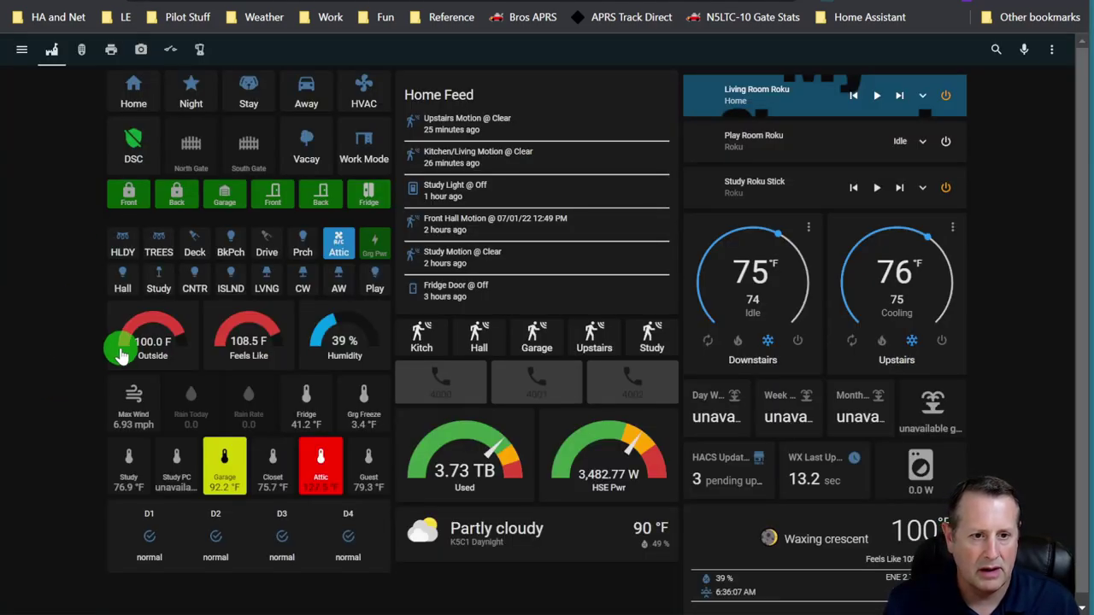
- Test the Play light by toggling it on and back off, and view the history of the Day water usage sensor
left_click(374, 279)
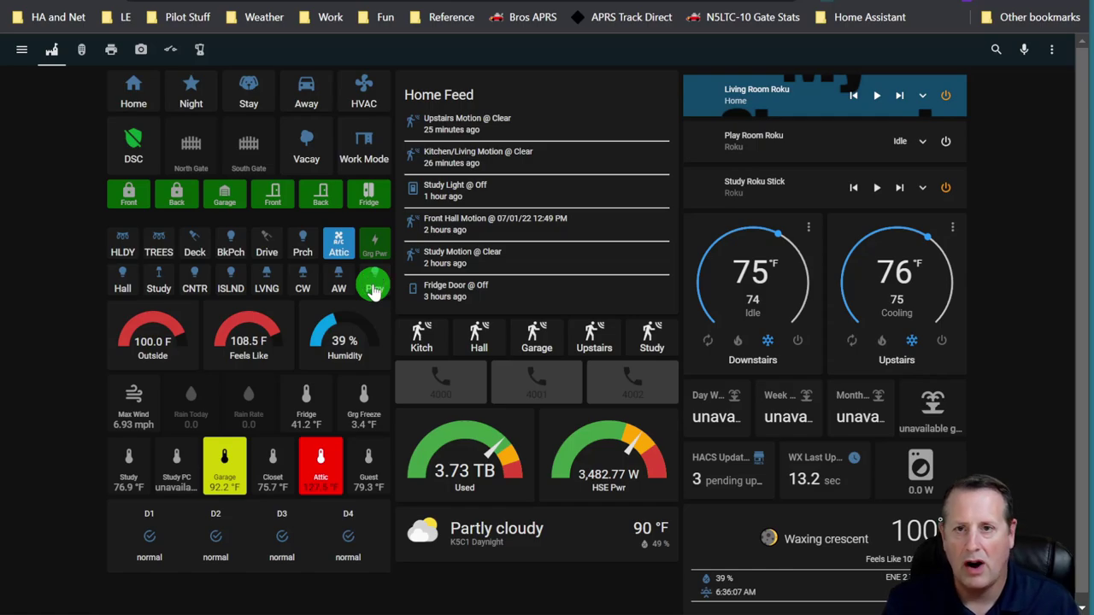
left_click(373, 289)
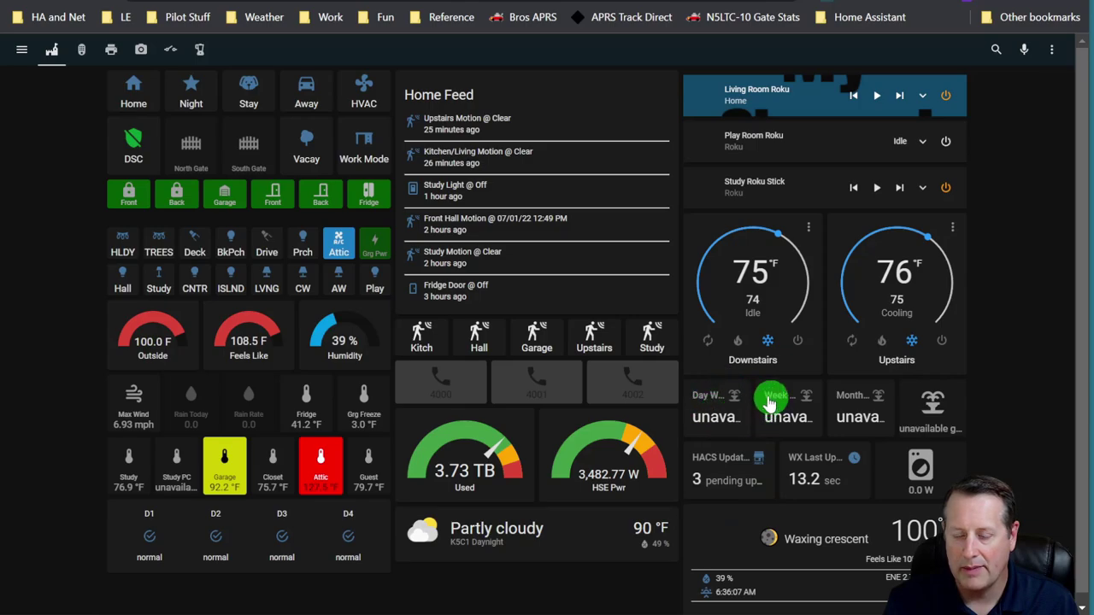
left_click(716, 418)
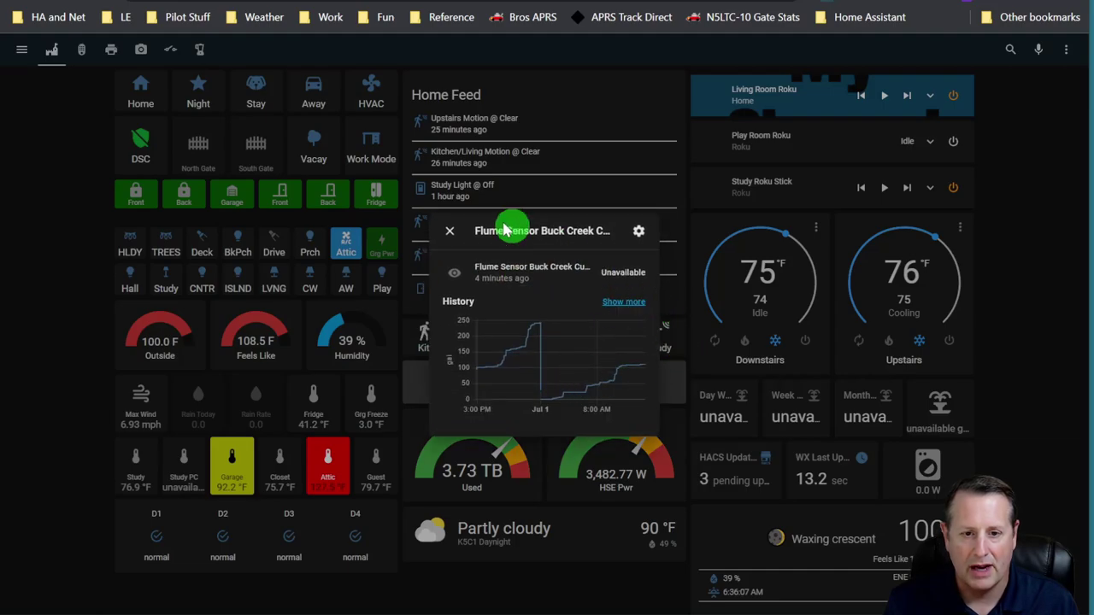
left_click(451, 232)
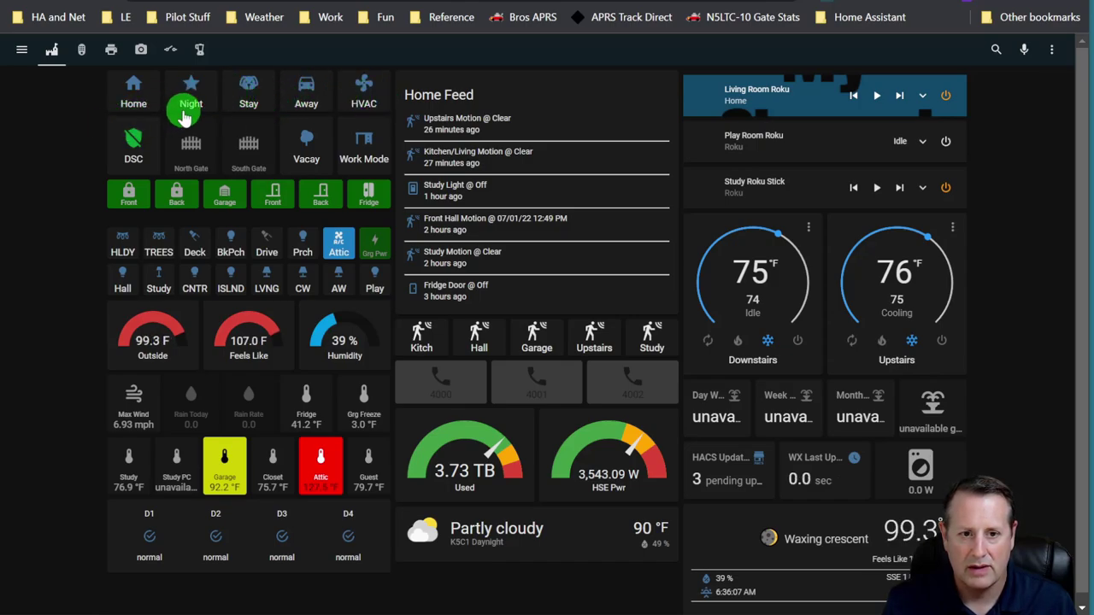
- Arm the alarm in Stay mode and disarm it again with Home mode
left_click(248, 95)
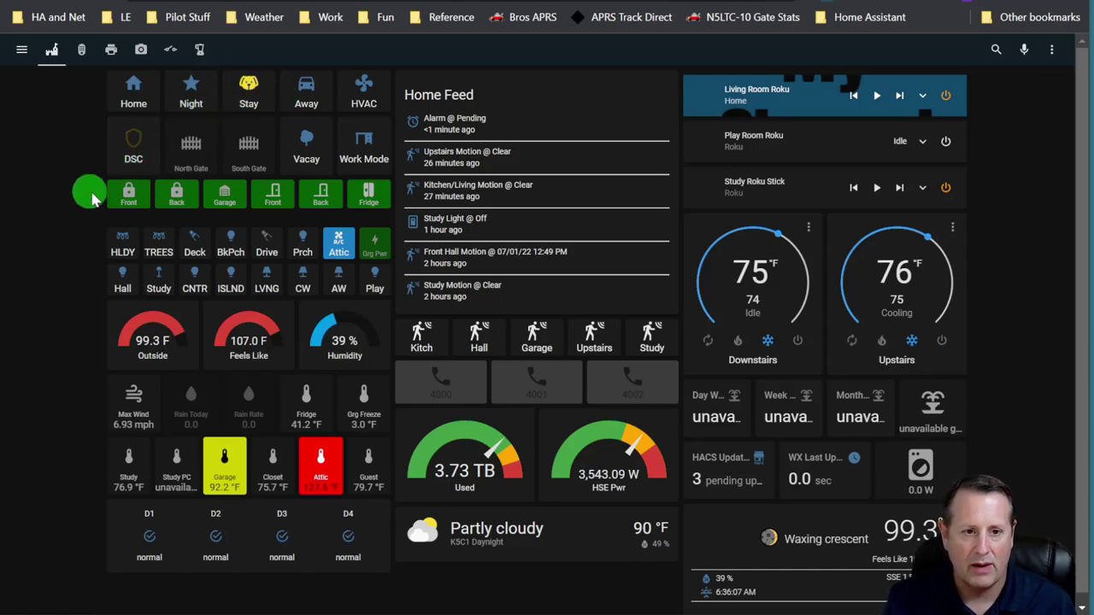
left_click(133, 88)
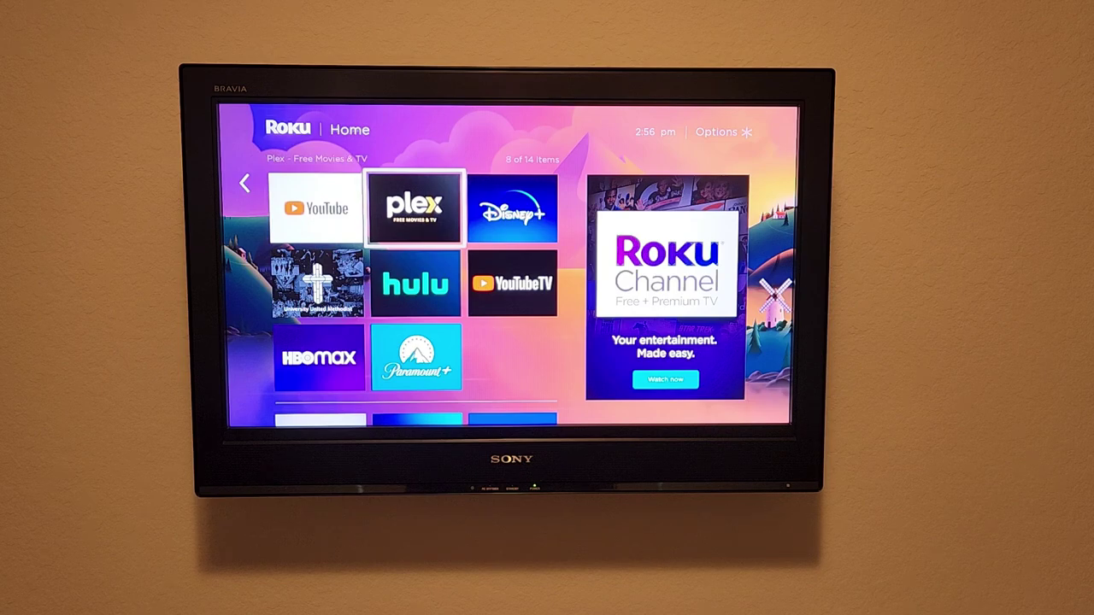
key("Return")
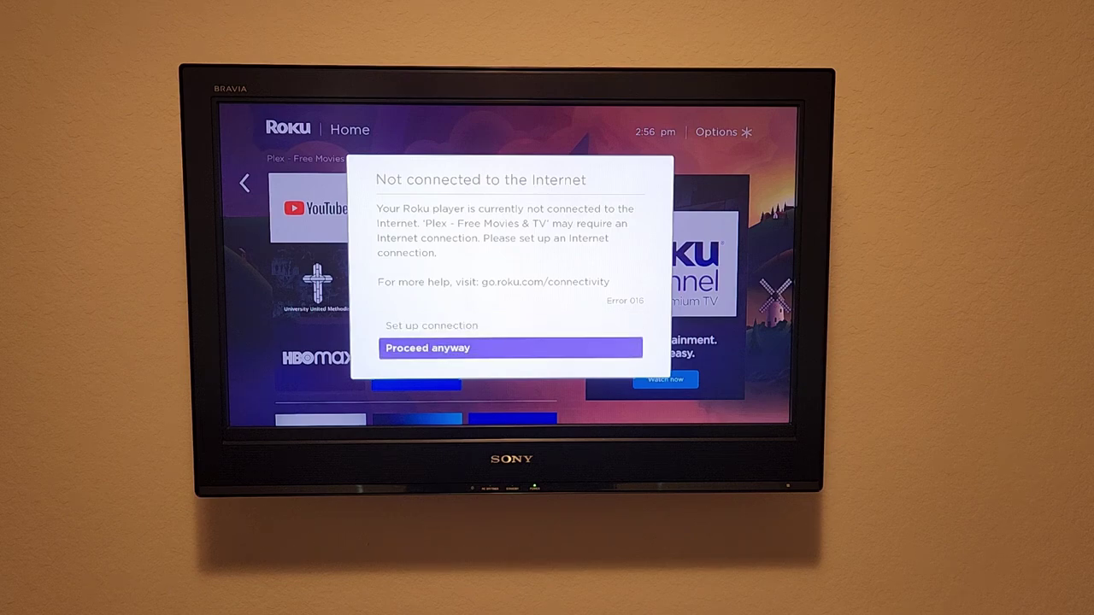
key("Return")
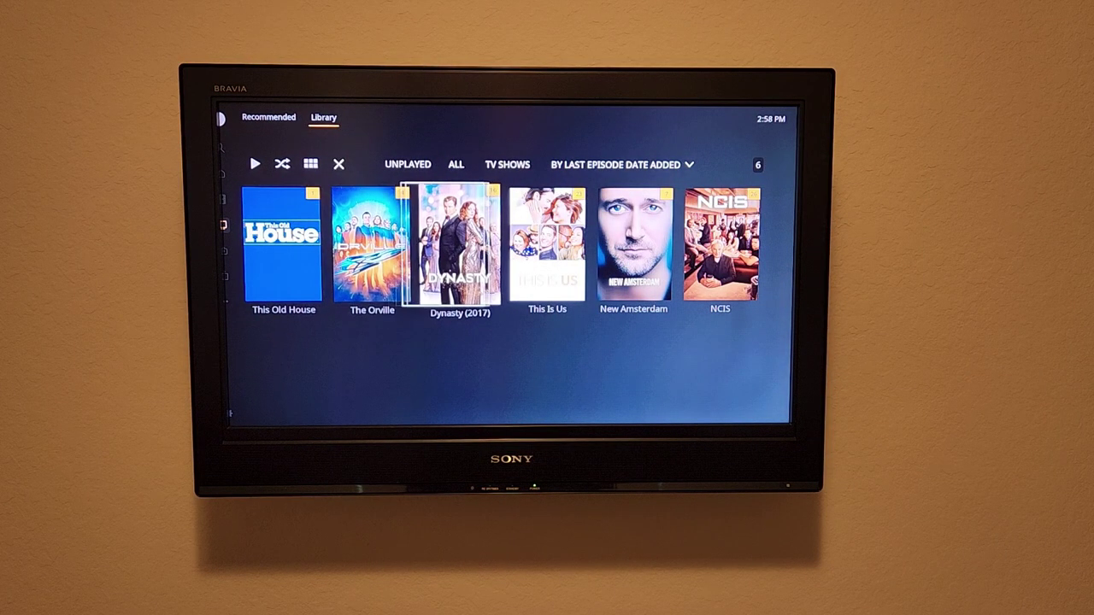
key("Right")
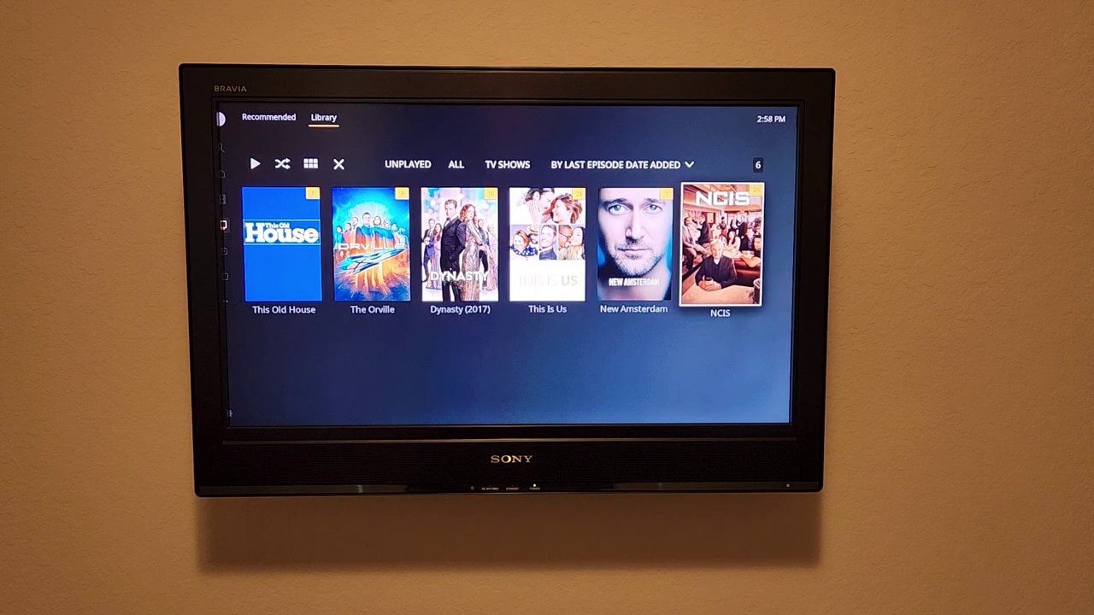
key("Return")
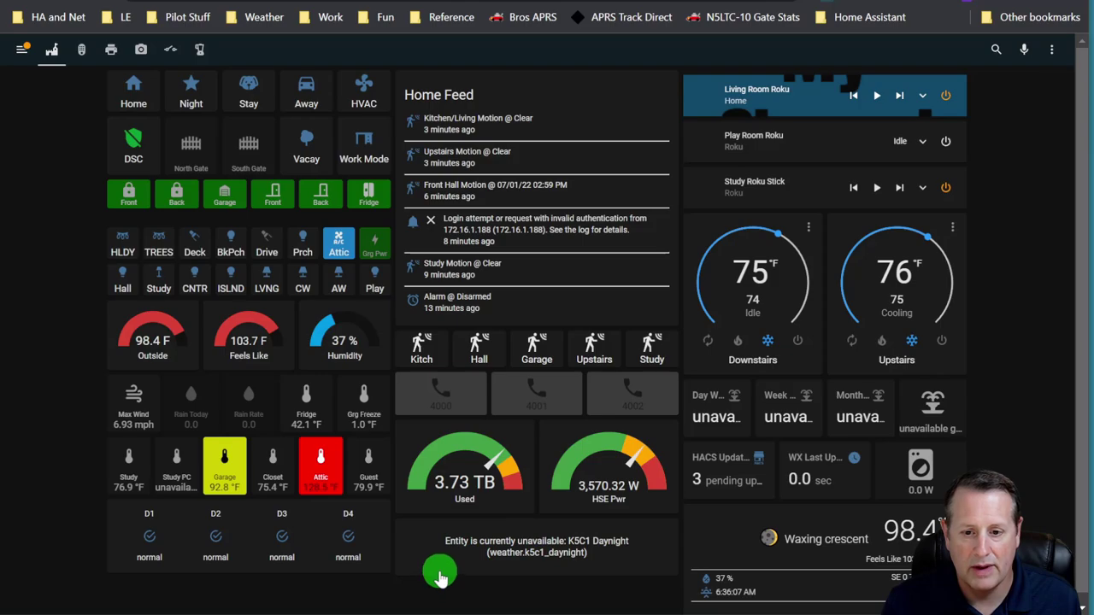
- Examine the weather, water usage and HACS cards on the Home Assistant dashboard
scroll(547, 544, "down", 1)
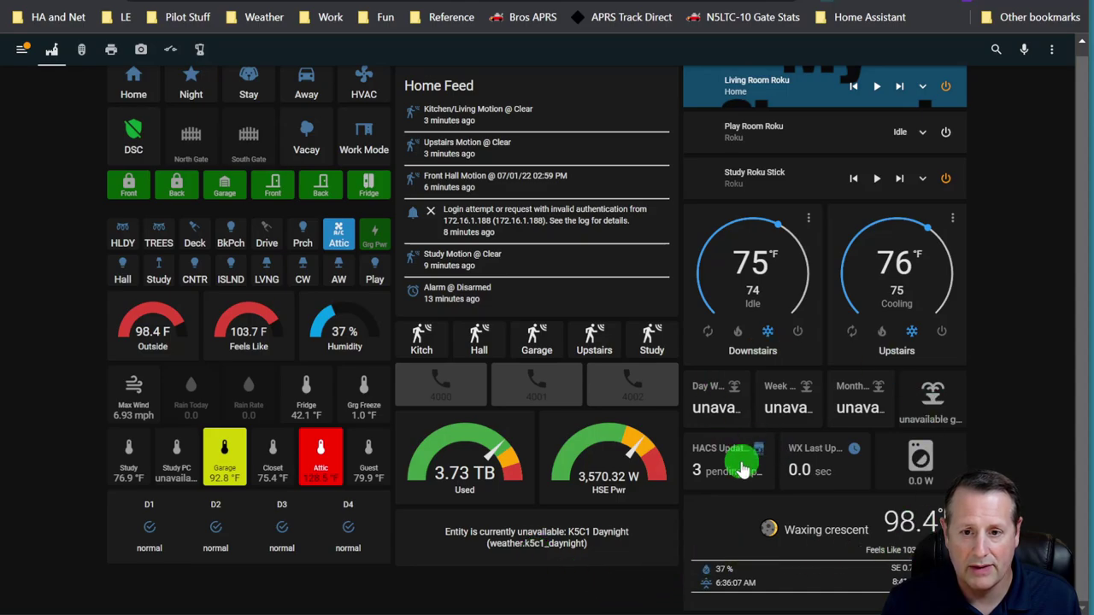
scroll(761, 491, "up", 1)
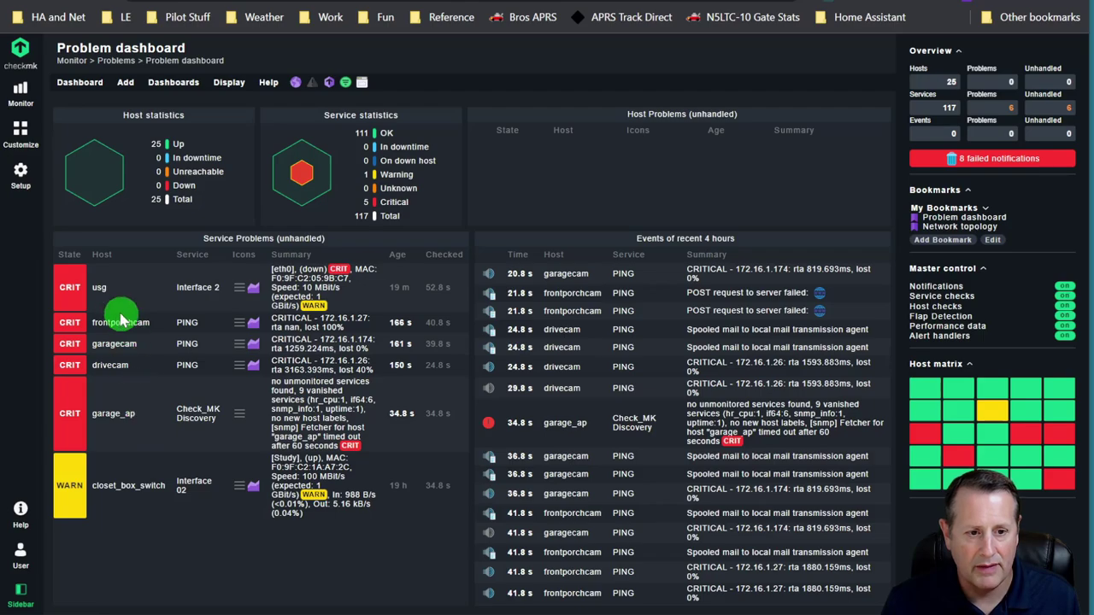
- Check Checkmk's network topology, and inspect the garage_ap host through its Check_MK Discovery entry on the problem dashboard
left_click(977, 230)
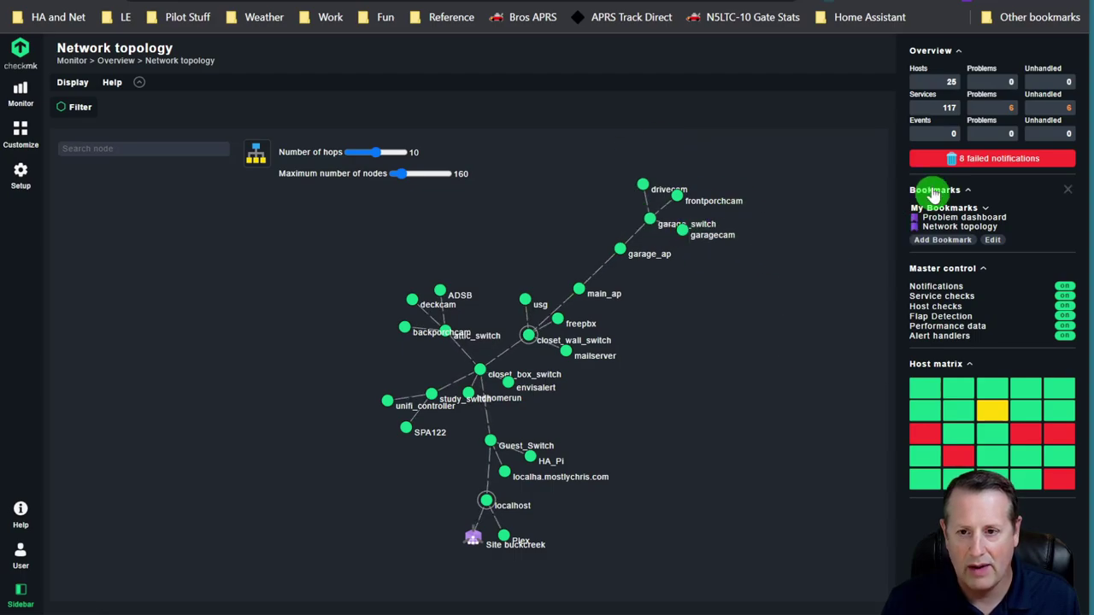
left_click(987, 217)
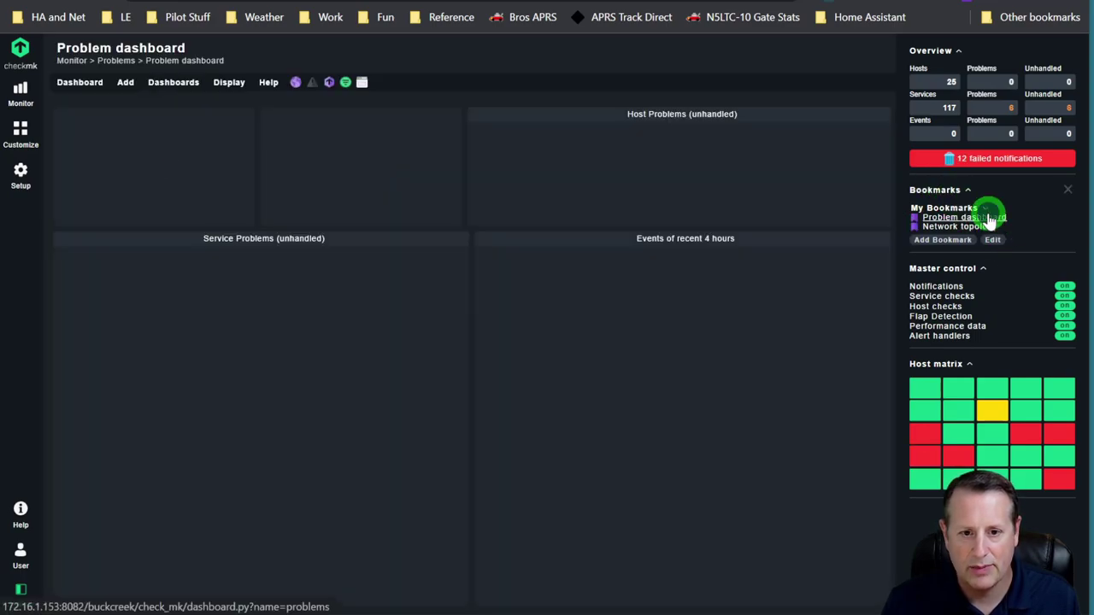
scroll(163, 398, "down", 1)
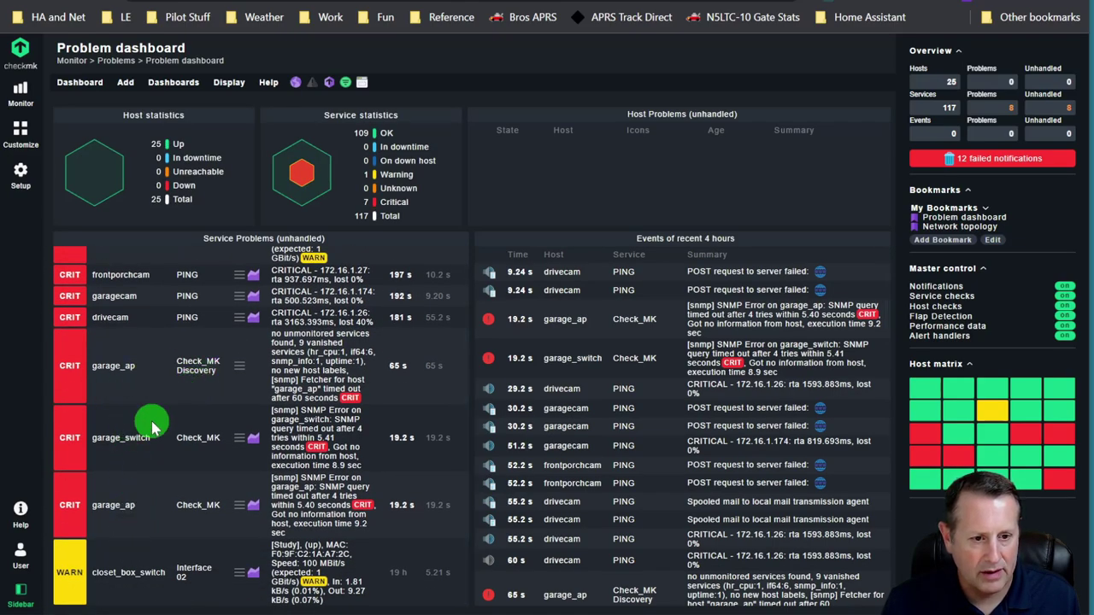
left_click(127, 371)
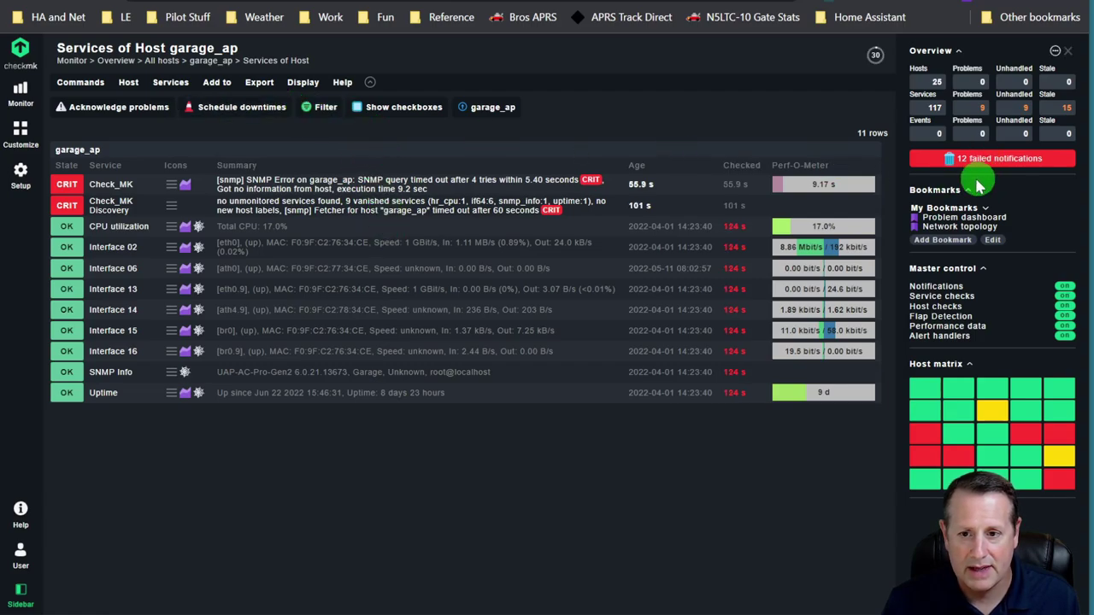
- Go back to the problem dashboard and open the services of host frontporchcam
left_click(943, 217)
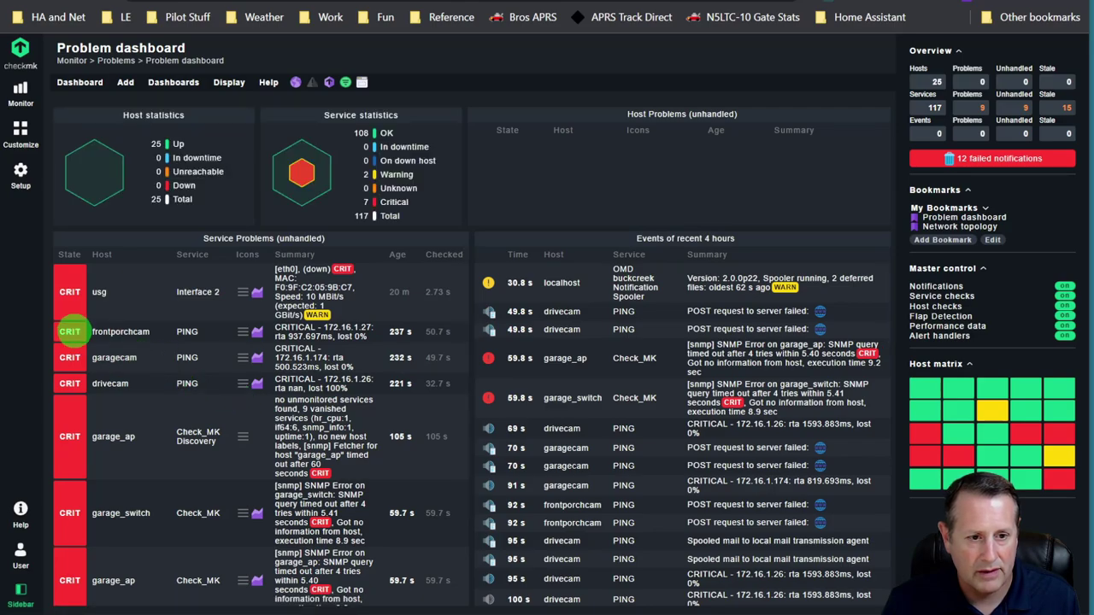
left_click(128, 333)
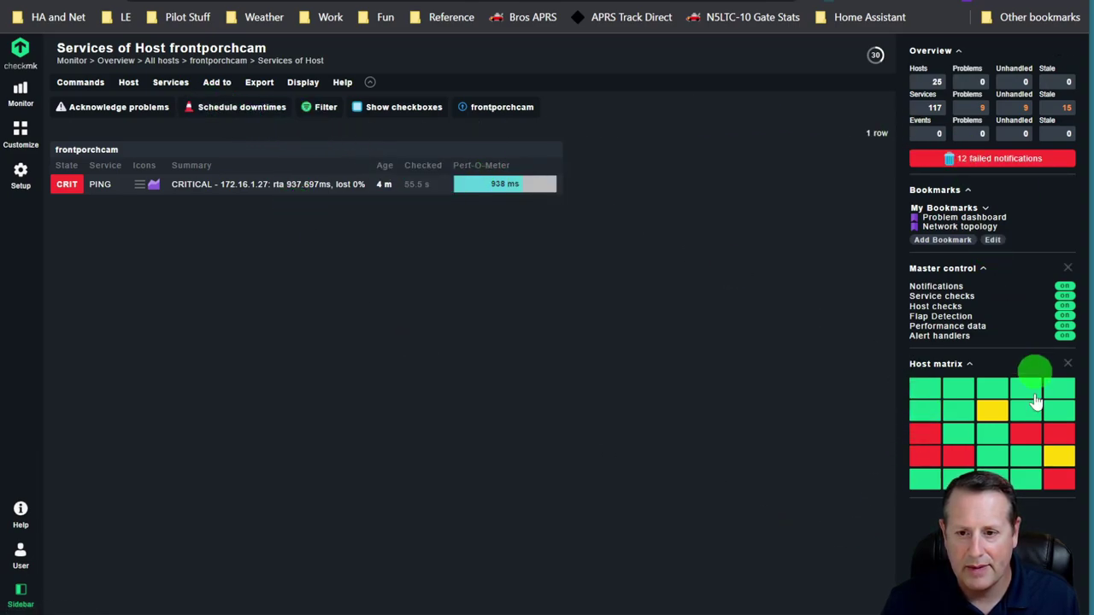
- View the network topology again, read through the unhandled service problems, and open garage_ap's services
left_click(972, 229)
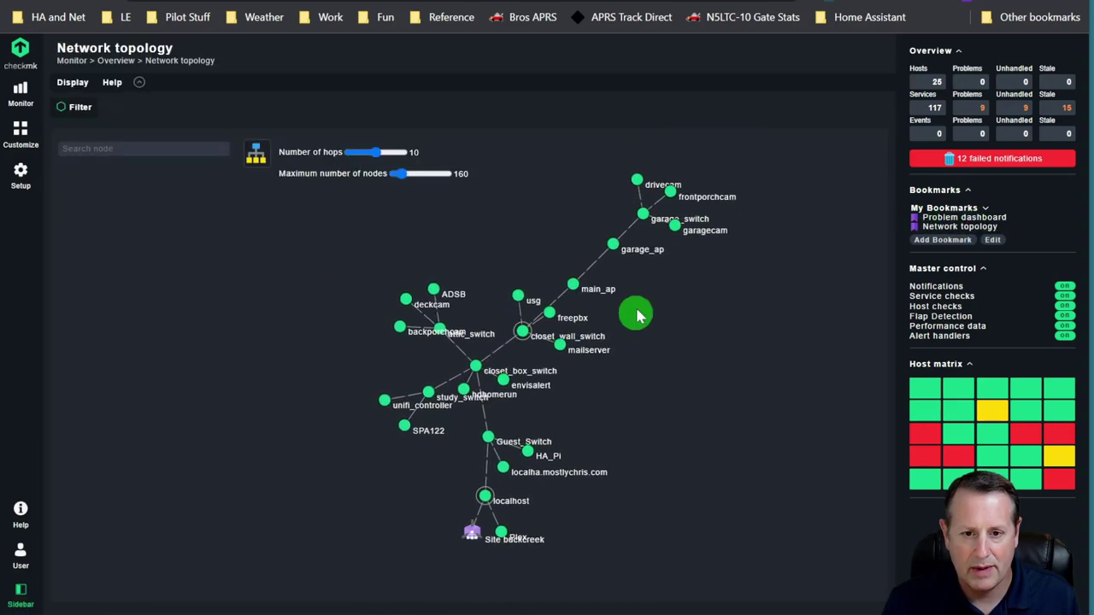
left_click(938, 220)
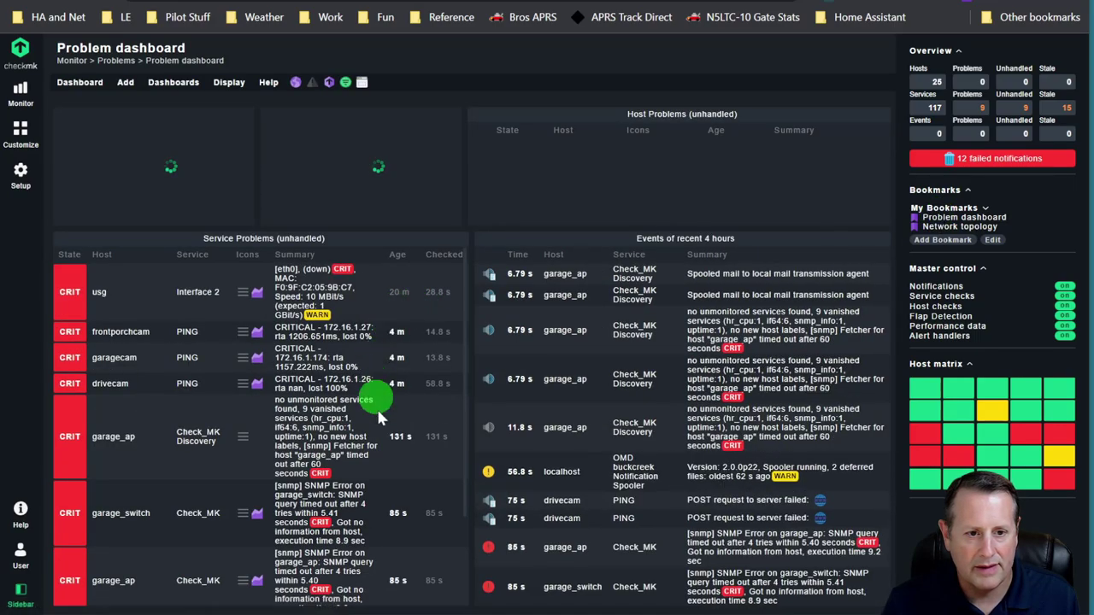
scroll(382, 437, "down", 2)
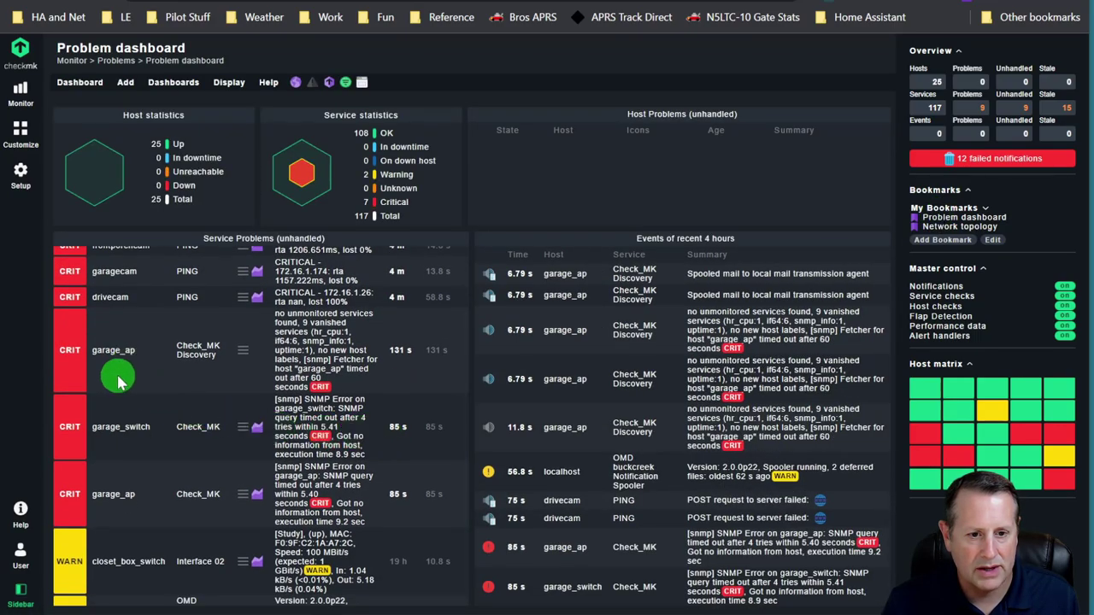
scroll(119, 382, "down", 1)
scroll(146, 319, "up", 4)
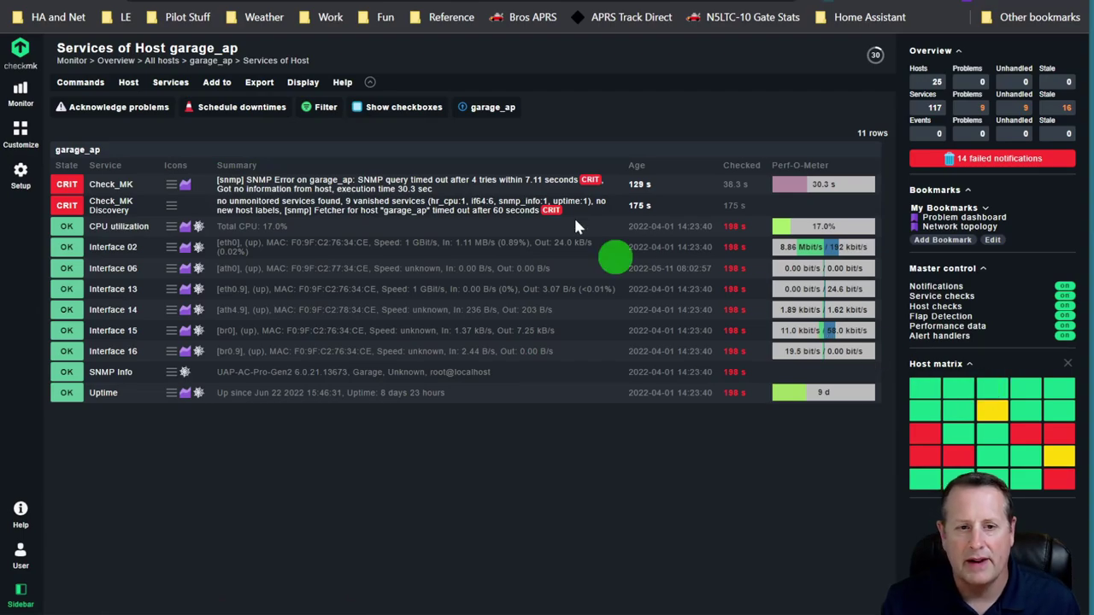
- Open Checkmk's Main dashboard and examine the problem graphs and host overview
left_click(19, 98)
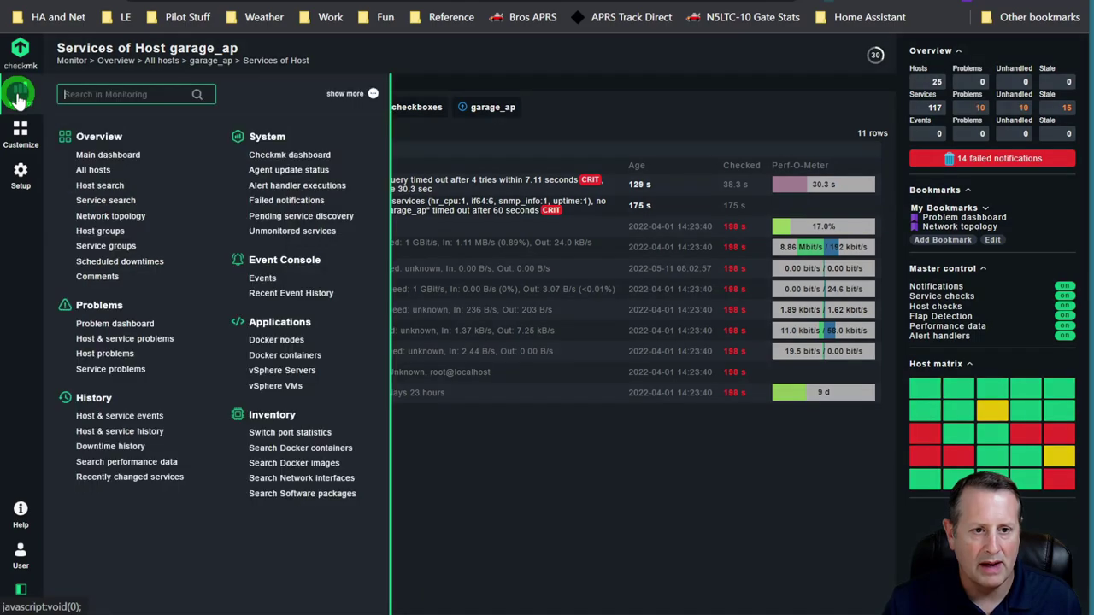
left_click(86, 159)
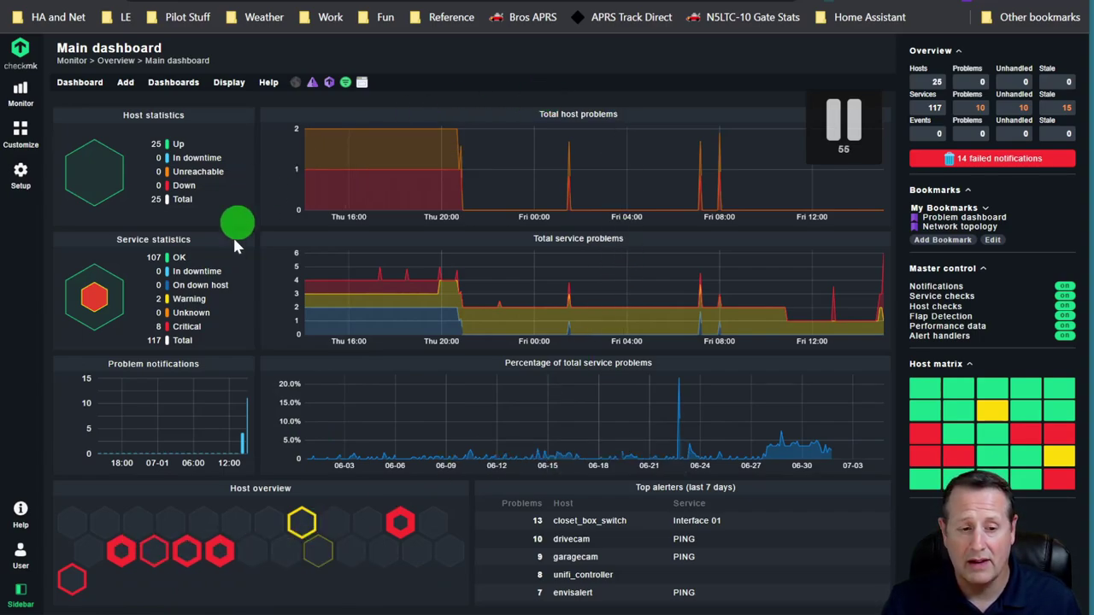
mouse_move(192, 559)
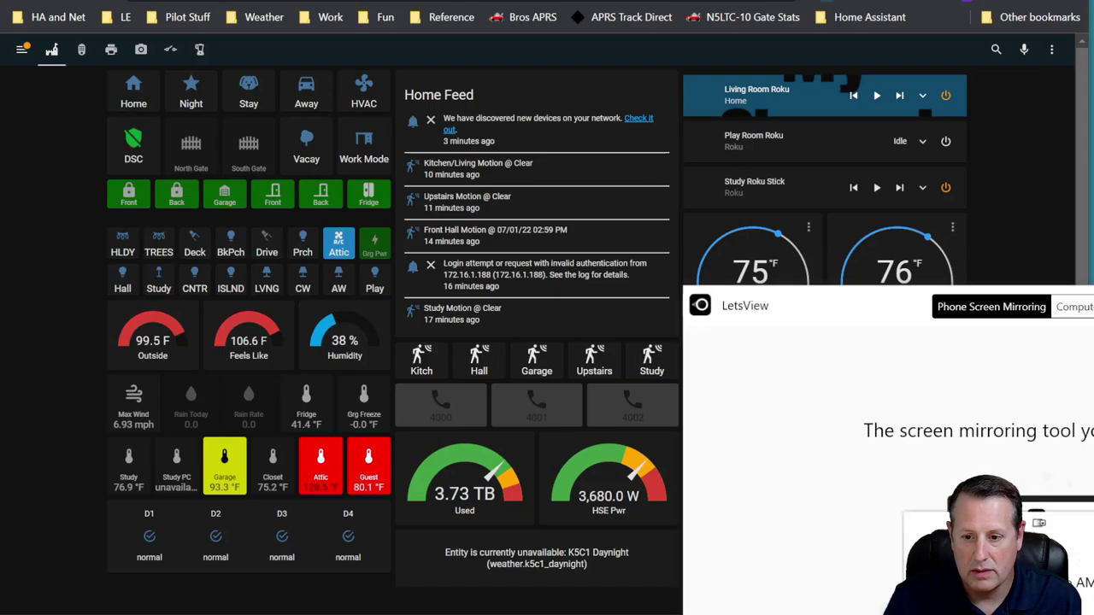
- Move the LetsView window into view over the Home Assistant dashboard and close the unresponsive program
left_click_drag(1092, 307, 726, 206)
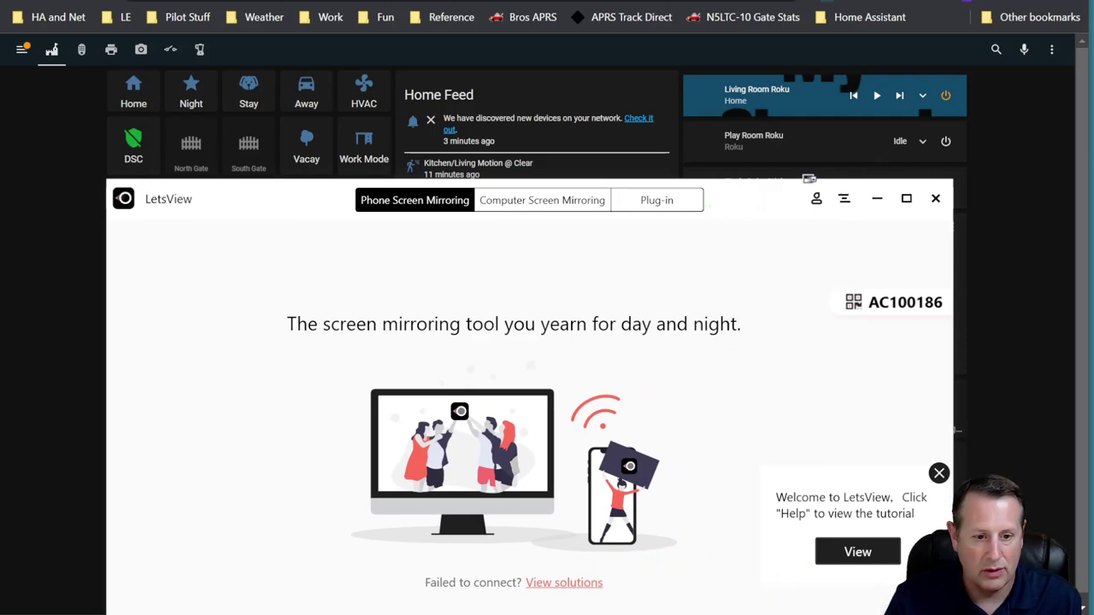
left_click(731, 181)
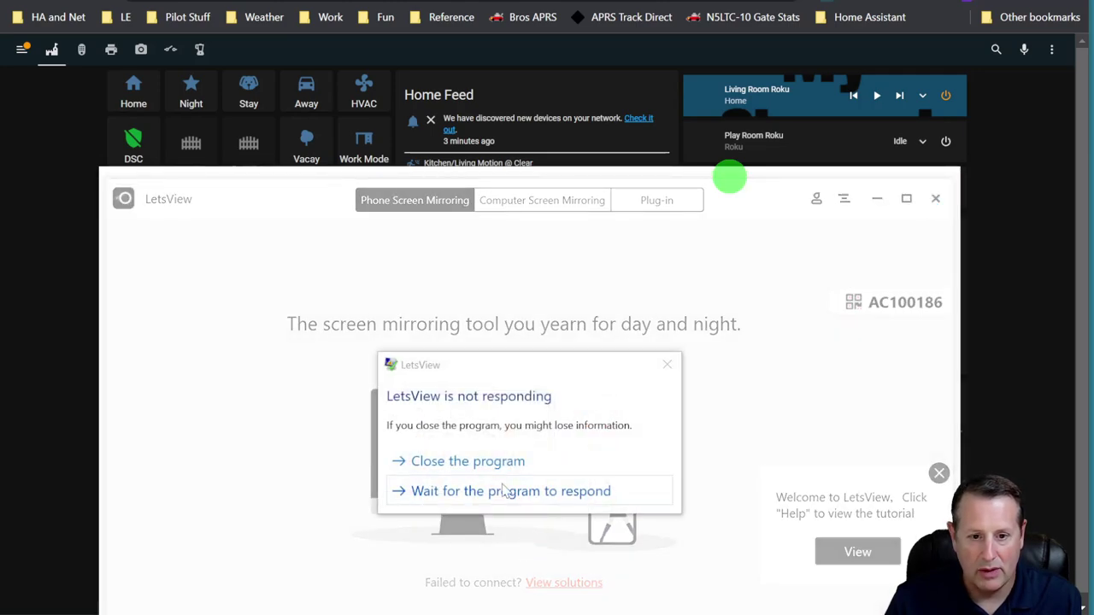
left_click(493, 458)
left_click(641, 487)
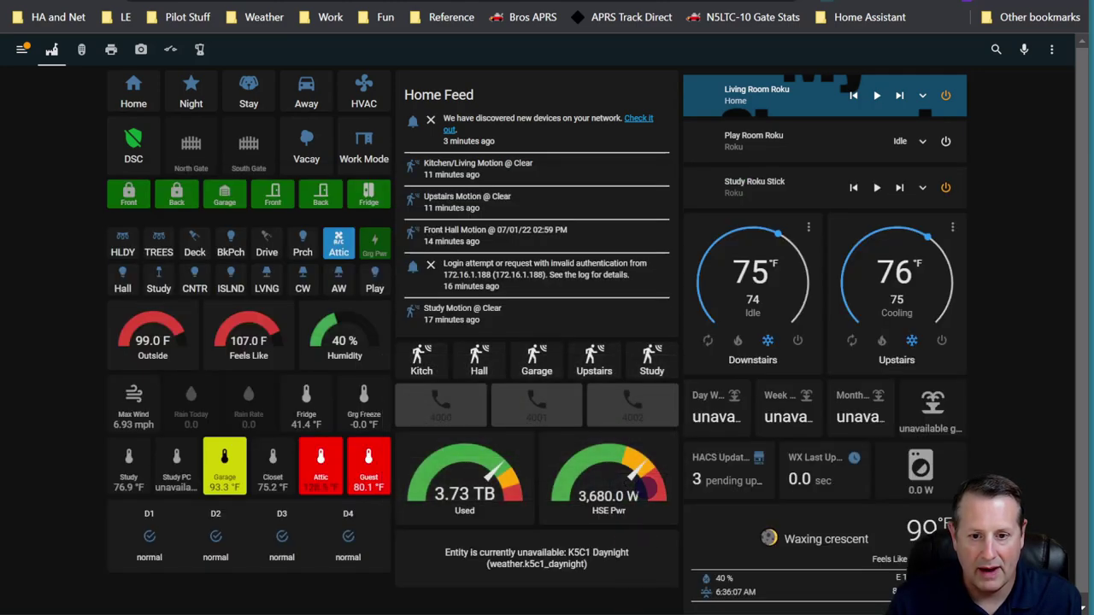